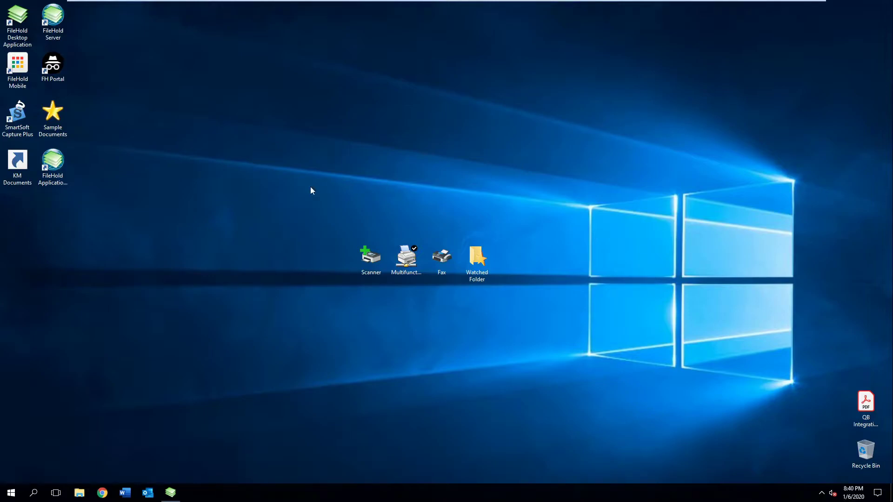
- Bring the FileHold Desktop Application to the front from its desktop shortcut and taskbar icon
click(14, 16)
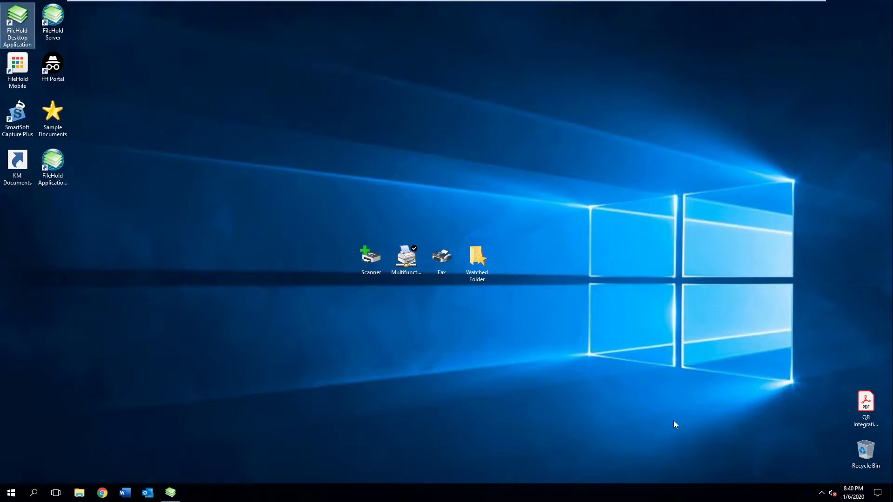
click(820, 493)
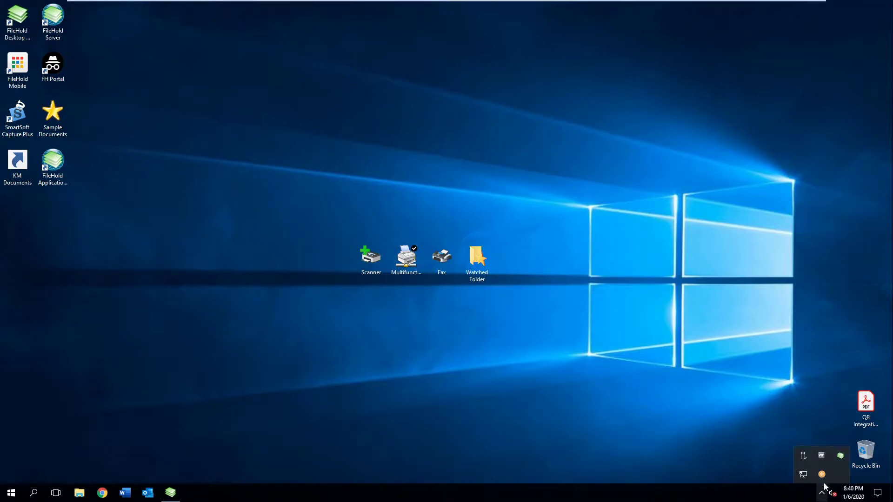
right_click(840, 457)
click(726, 500)
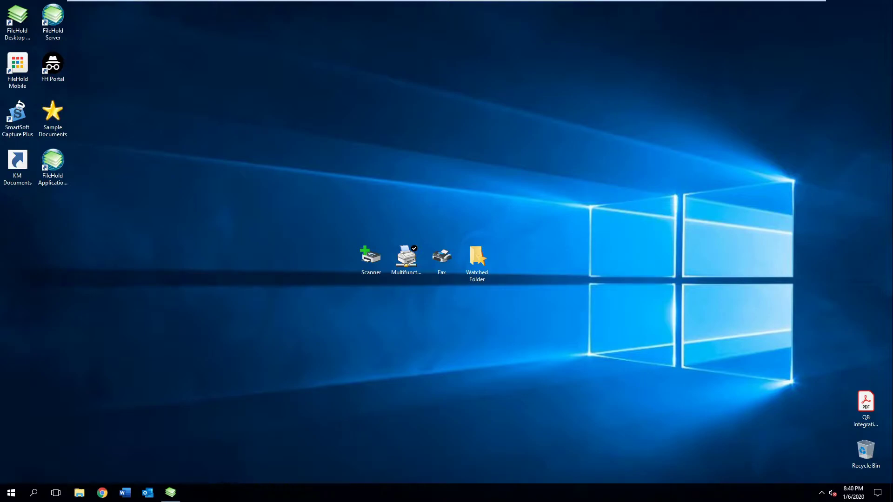
click(179, 495)
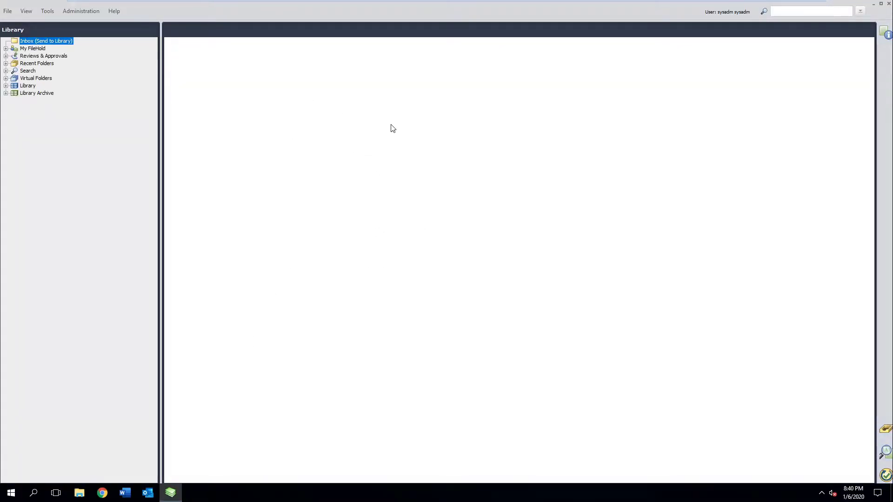
- Expand My FileHold and run a library search for 'policy'
click(29, 49)
double_click(30, 49)
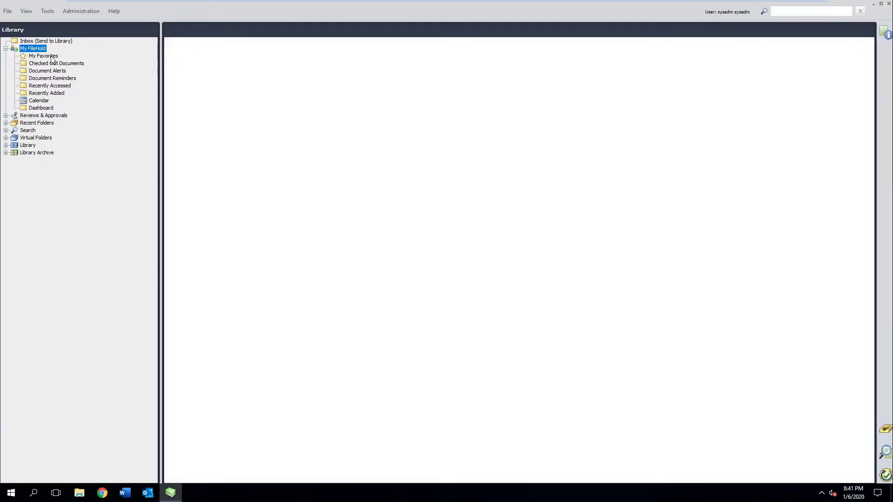
click(29, 130)
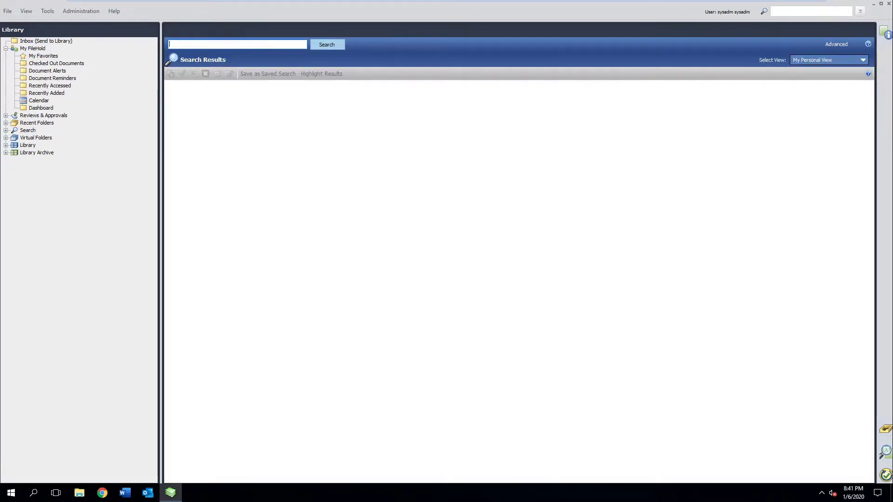
text(policy)
key(Return)
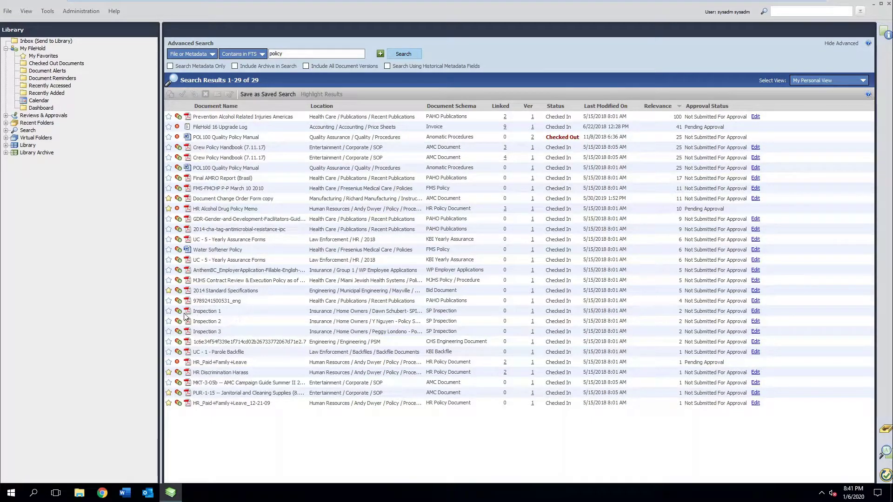
- Star Inspection 1, 2 and 3 as favorites and view the My Favorites list
click(170, 312)
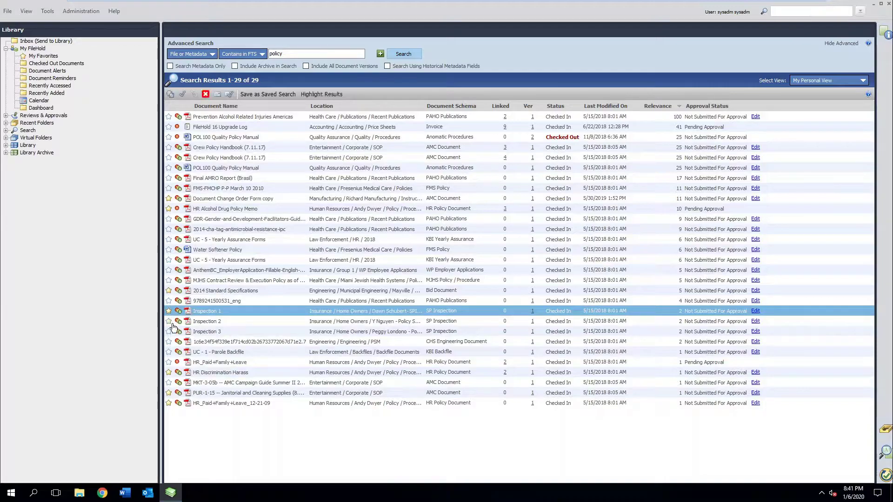
click(168, 321)
click(169, 332)
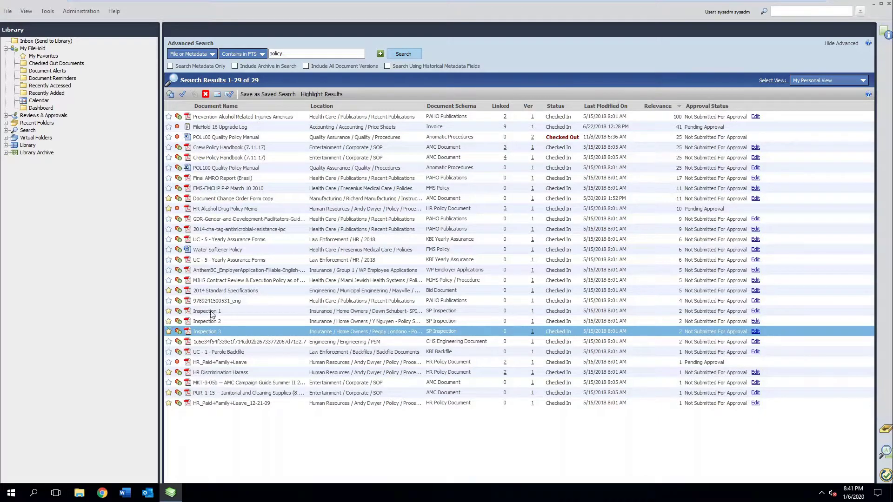
click(48, 55)
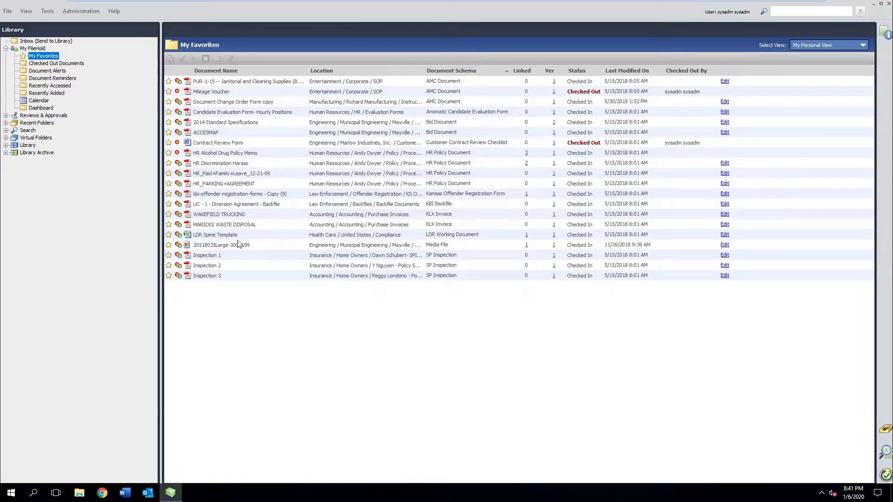
- Open the HR_Paid+Family+Leave_12-21-09 PDF from My Favorites in Acrobat, then close it
click(334, 276)
click(328, 246)
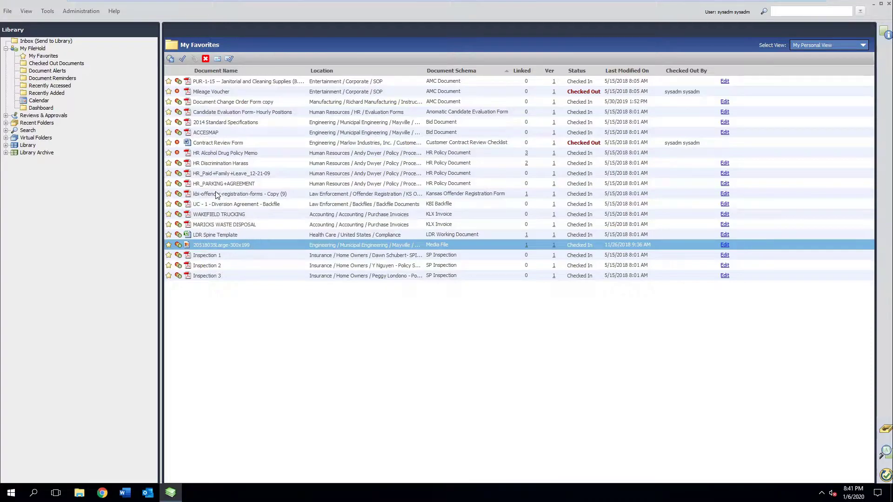
click(208, 174)
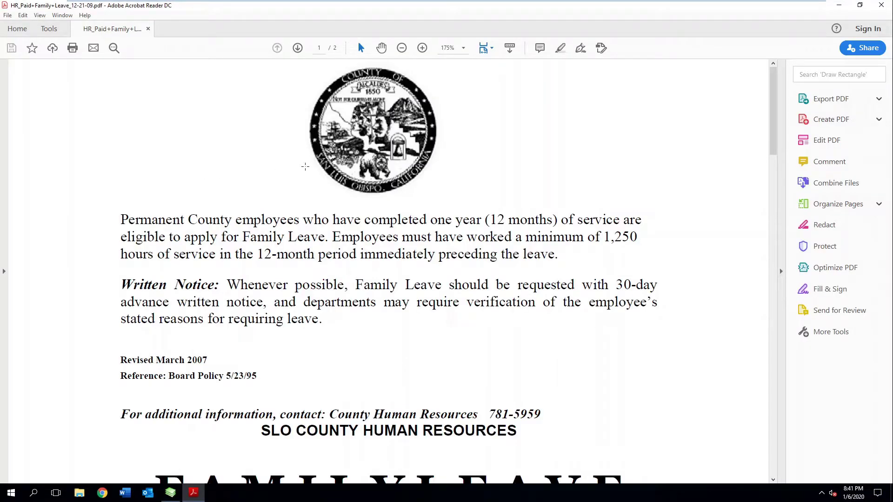
click(881, 6)
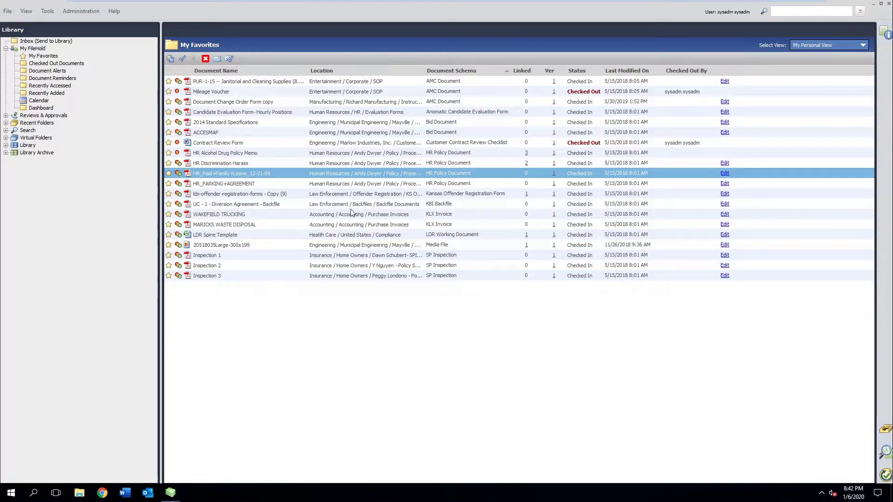
- Unstar Inspection 1–3, 20518035Large-300x199 and LDR Spine Template, then refresh My Favorites
click(170, 276)
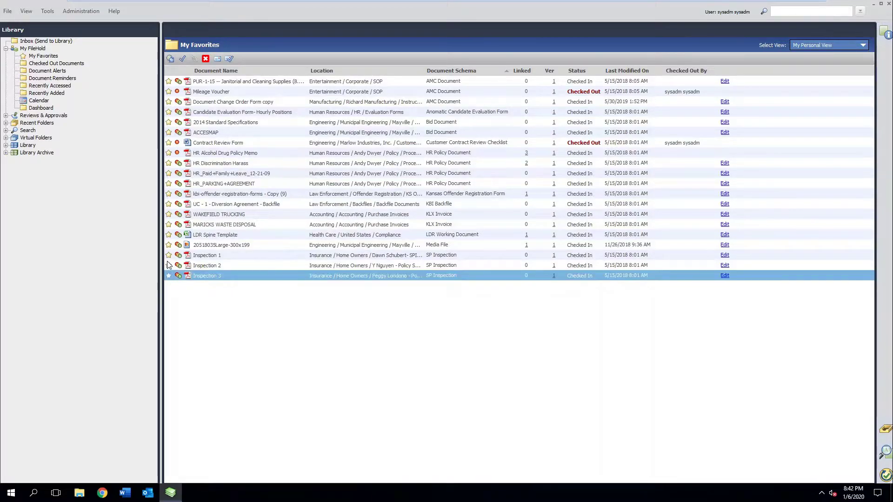
click(169, 265)
click(170, 257)
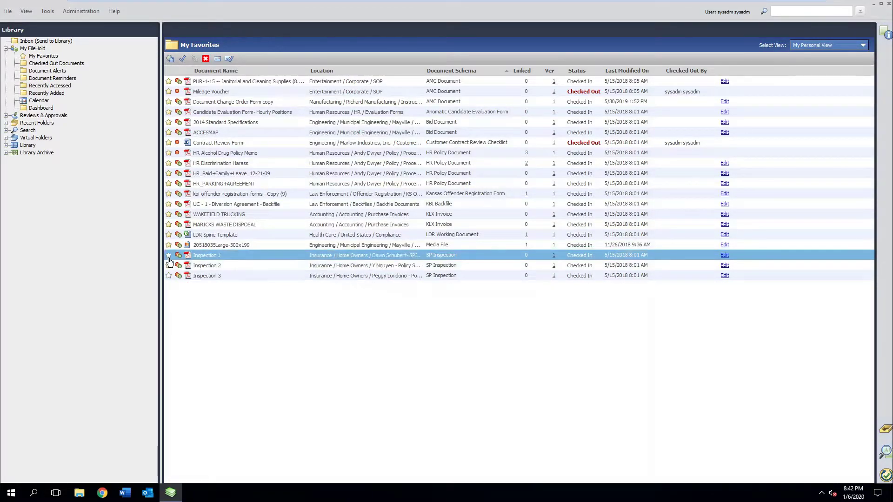
click(169, 246)
click(169, 236)
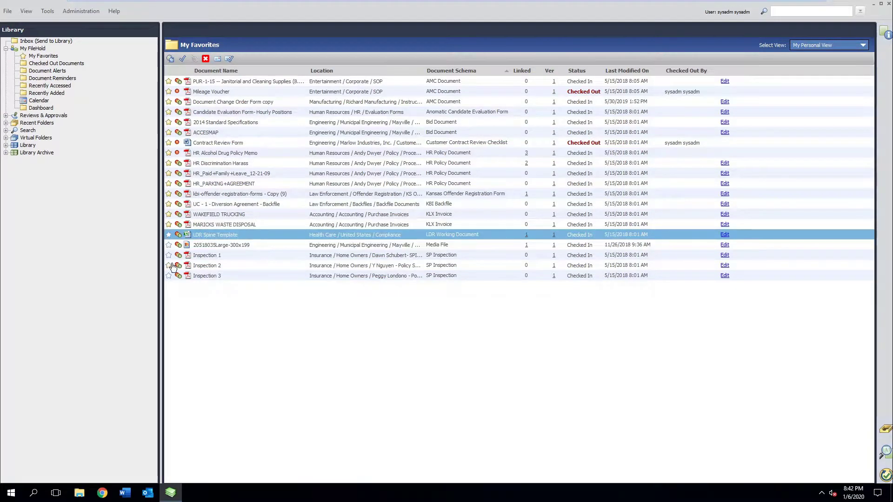
click(172, 266)
click(48, 56)
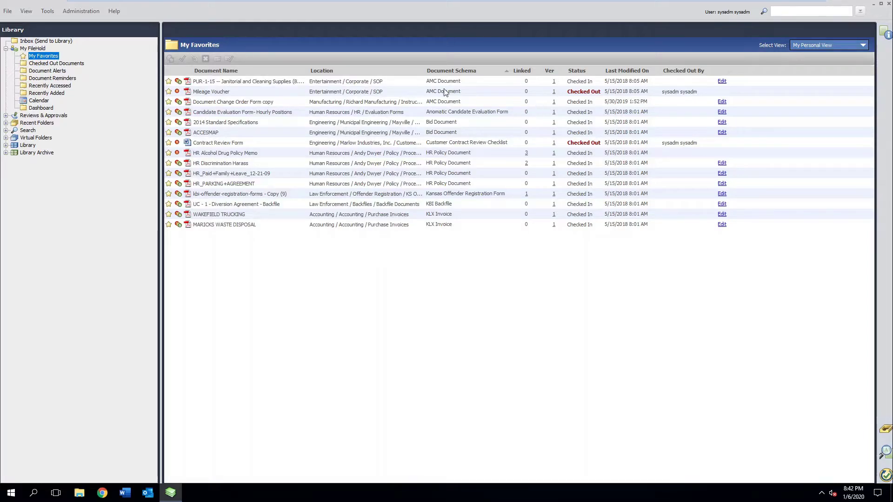
click(212, 92)
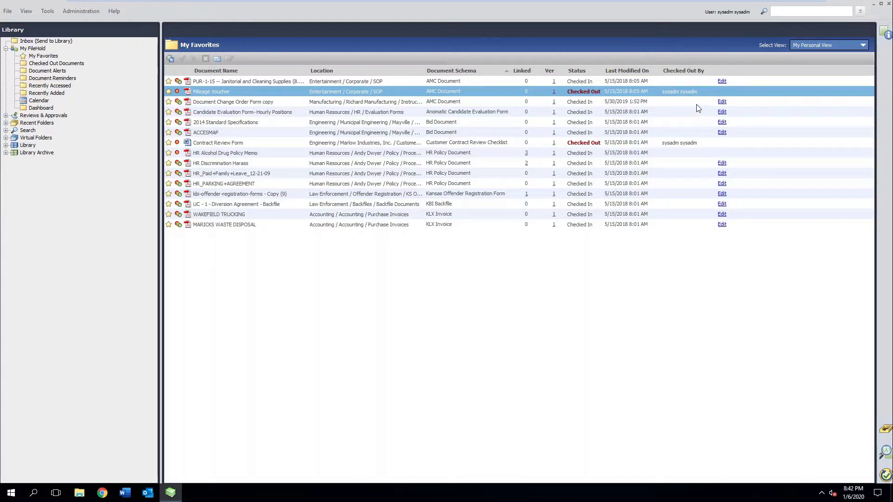
- Open the local version of the checked-out Contract Review Form in Word, close it, and choose Check In Later
click(68, 64)
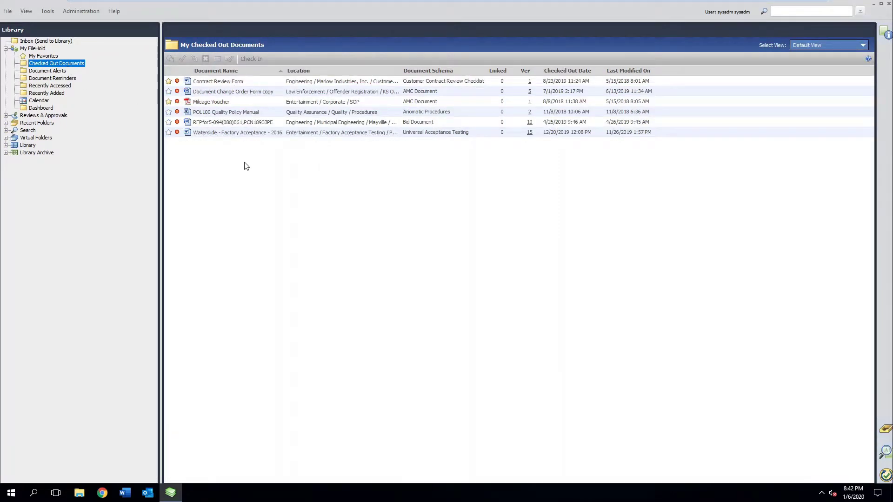
click(210, 82)
double_click(211, 82)
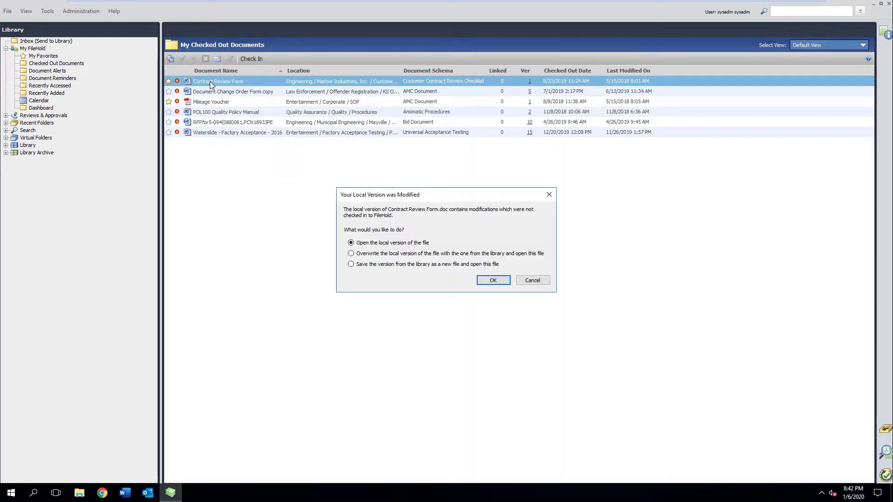
click(490, 280)
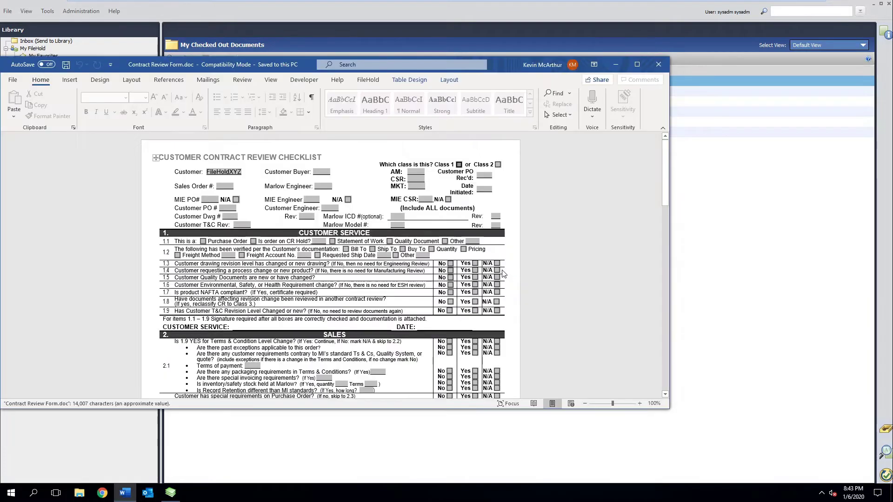
click(659, 65)
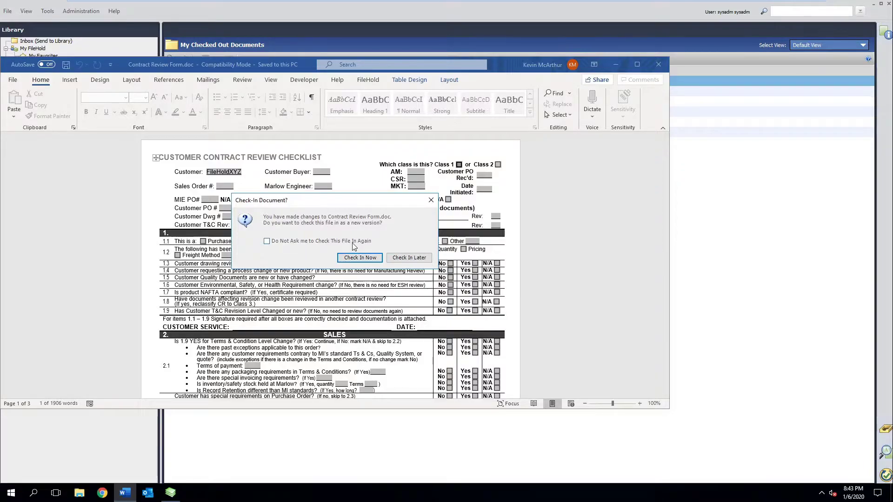
click(400, 259)
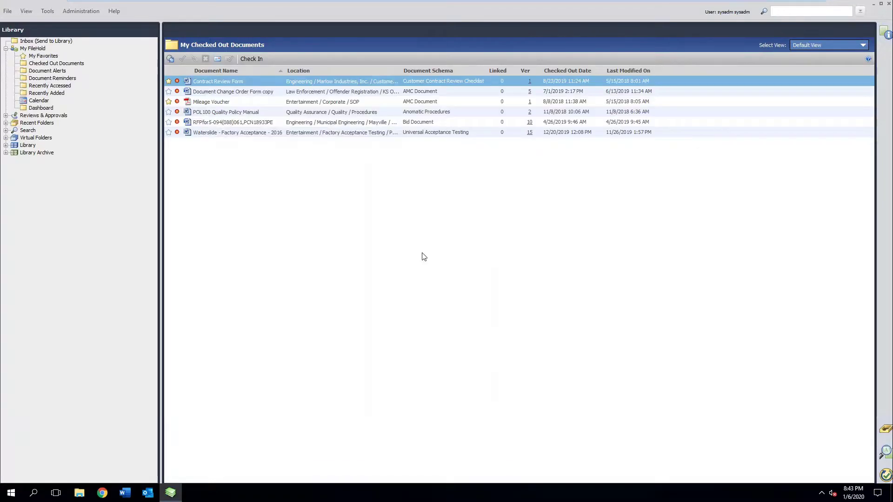
click(250, 59)
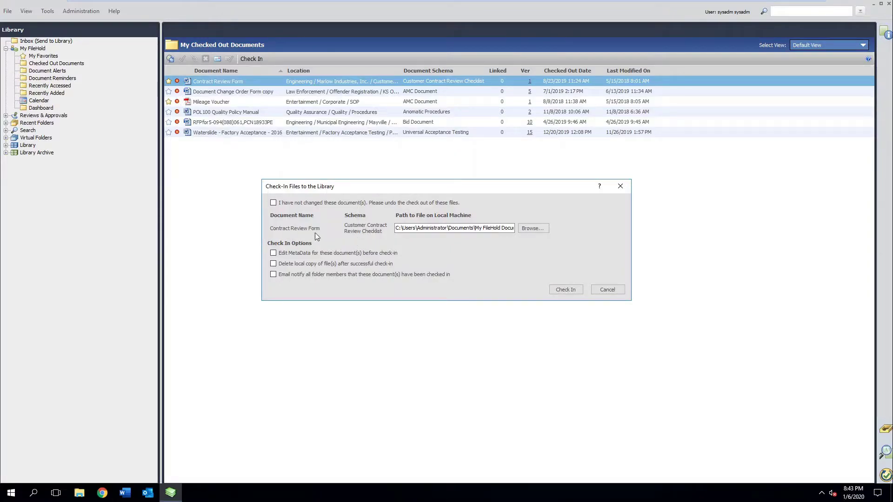
click(274, 204)
click(605, 292)
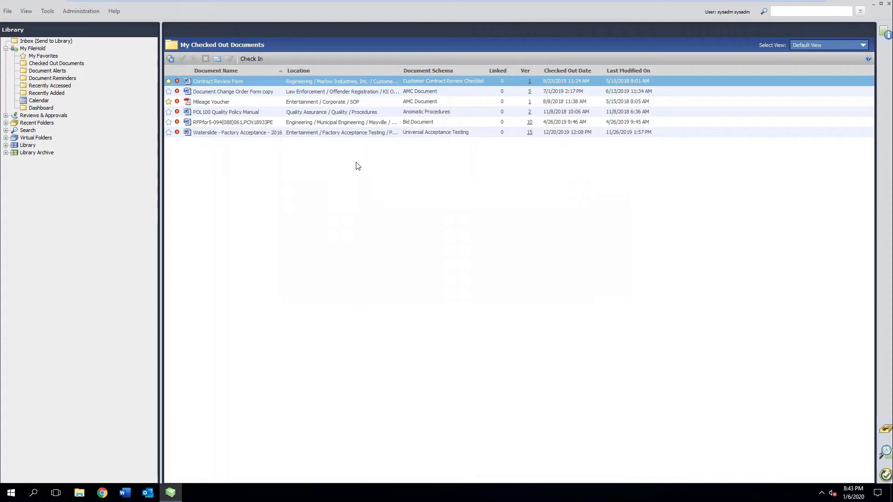
- Review the Waterslide alert in Document Alerts and glance at Manage My Alerts
click(63, 72)
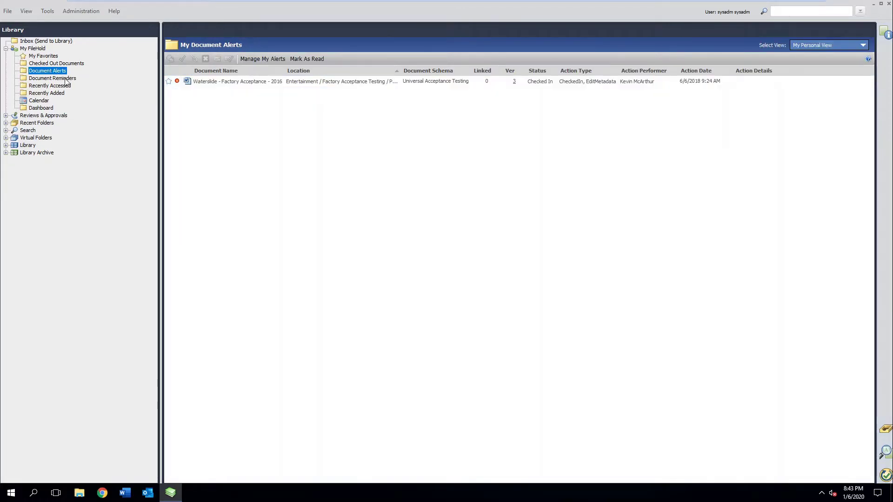
click(232, 82)
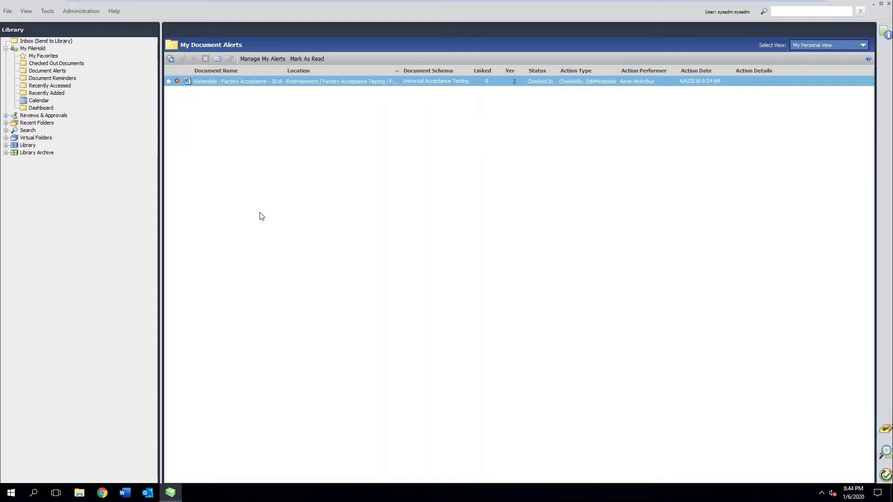
click(263, 60)
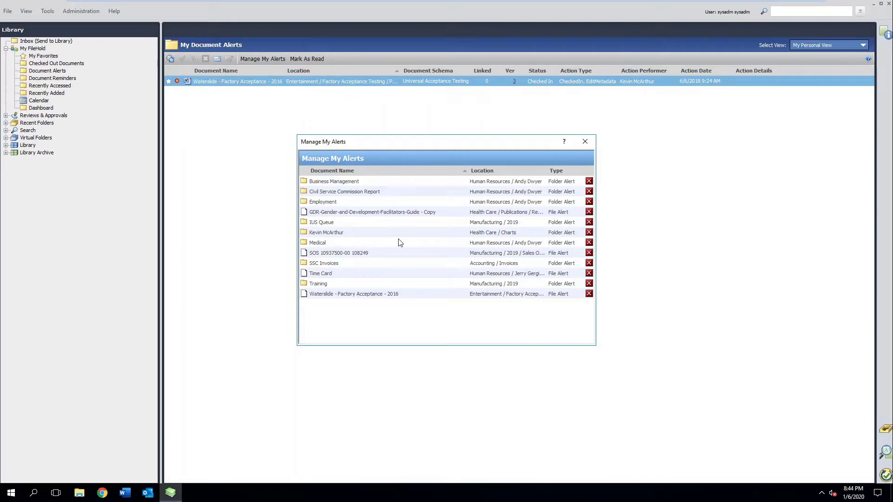
click(586, 143)
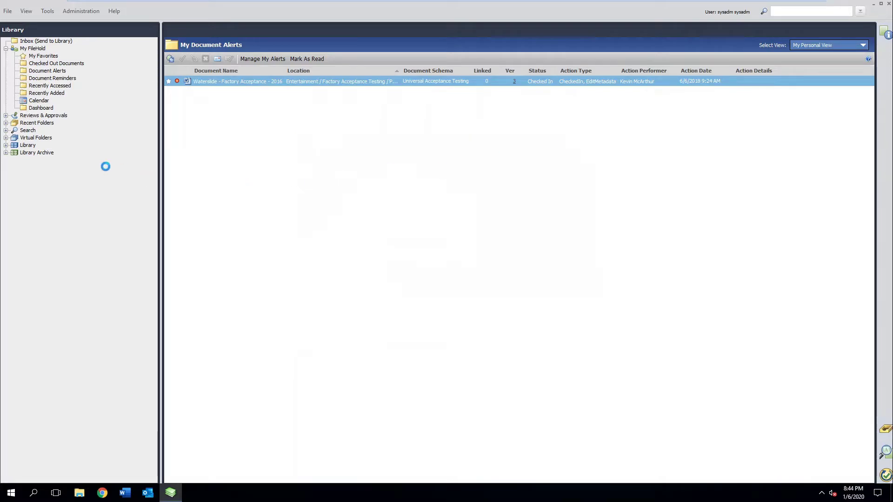
- Expand Library > Construction > Nevada Copper and open folder 12345
click(6, 145)
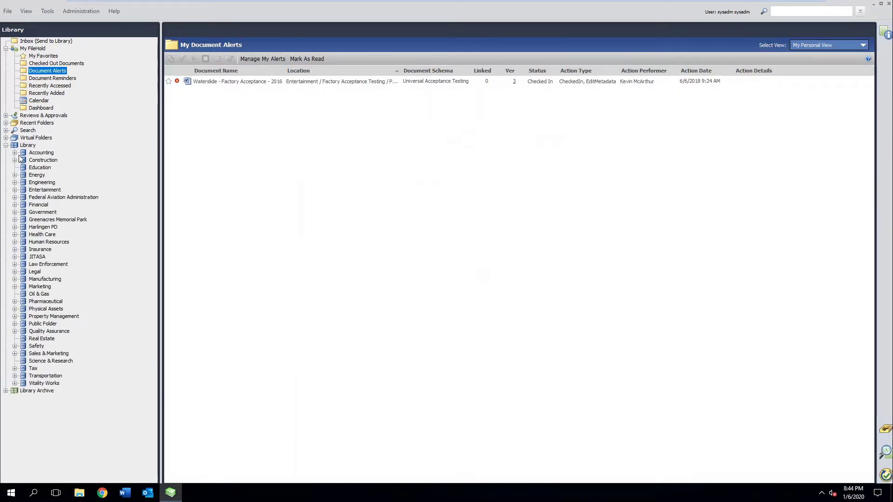
click(14, 160)
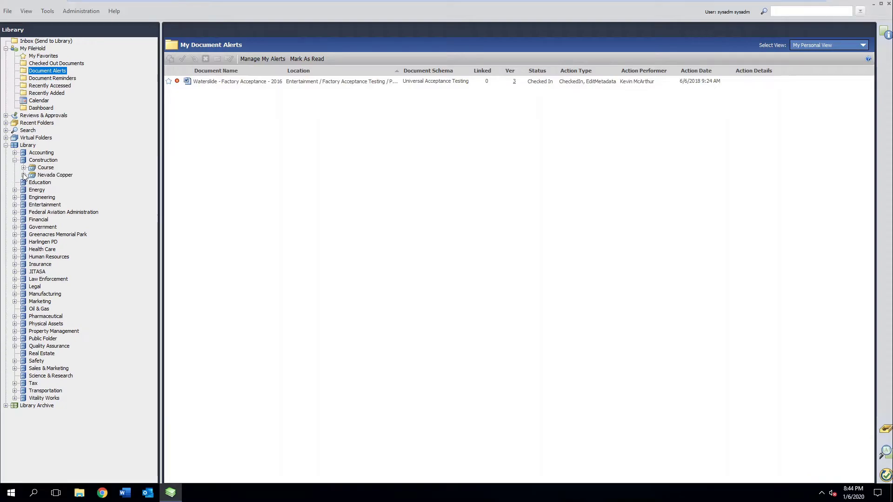
click(23, 175)
- Turn on Alert Me of Changes for folder 12345 and confirm
right_click(43, 180)
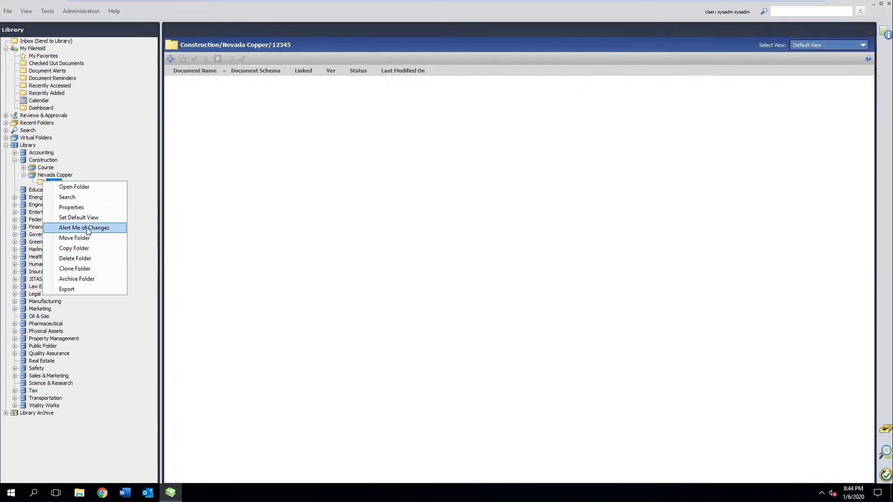
click(88, 230)
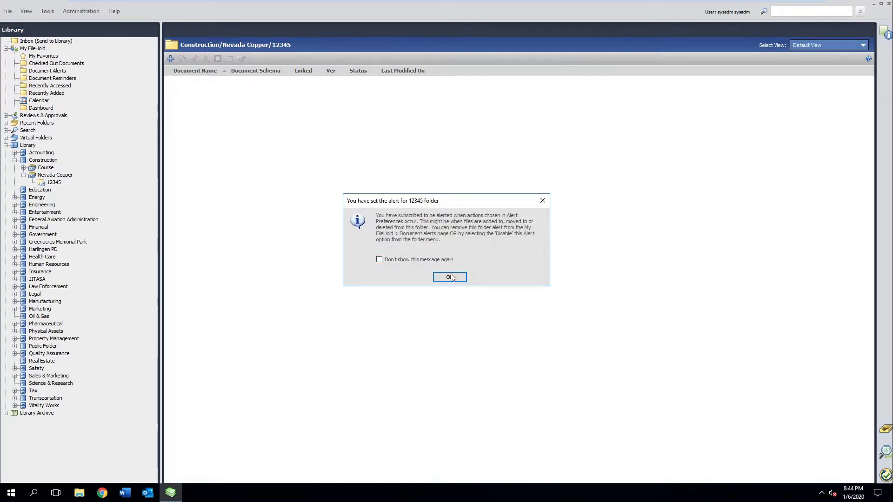
click(450, 277)
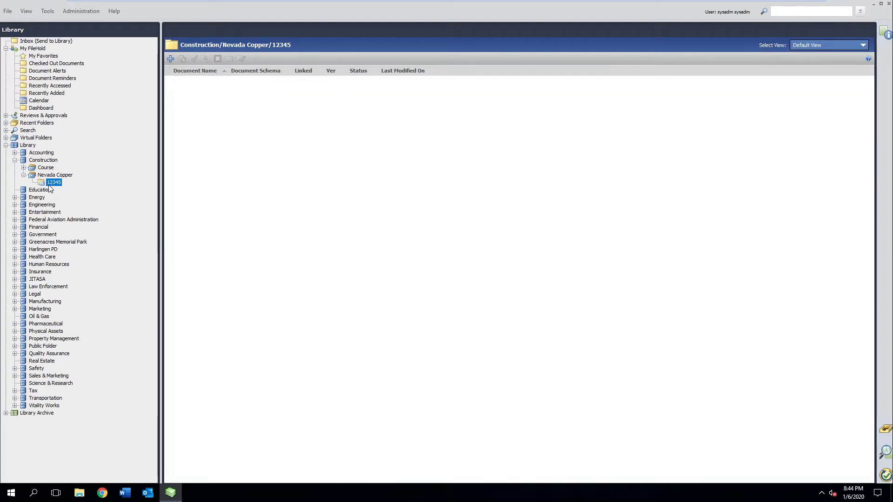
- Check the Waterslide factory acceptance alert, then select the weekly Time Card reminder in Document Reminders
click(51, 70)
click(228, 83)
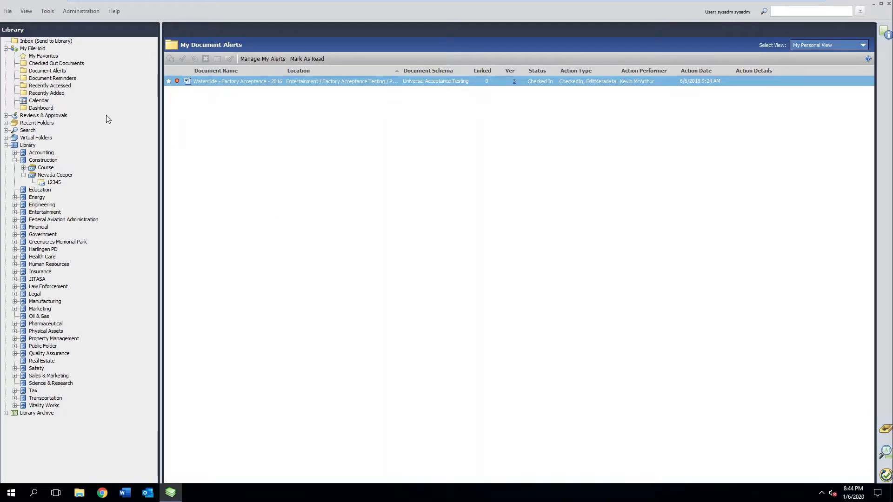
click(56, 78)
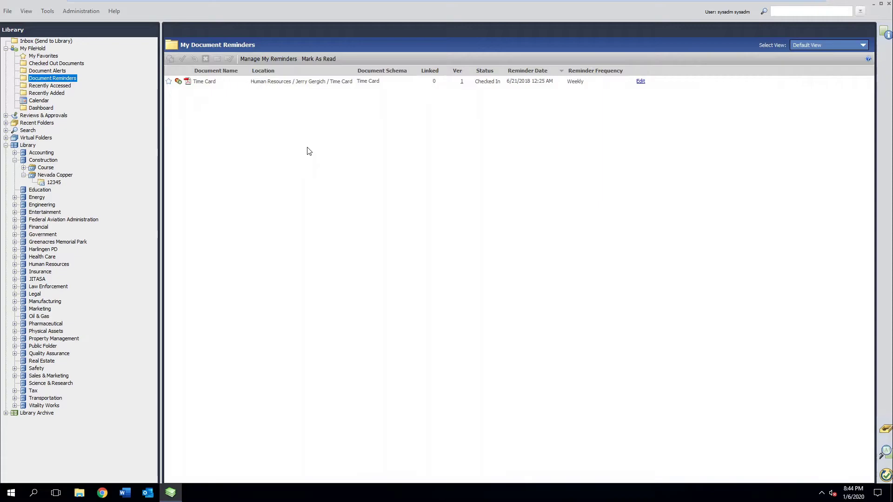
click(232, 88)
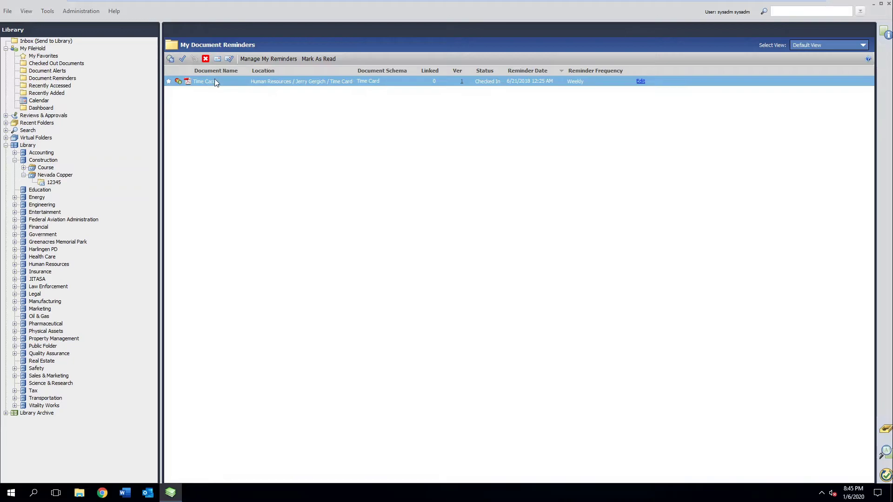
click(272, 61)
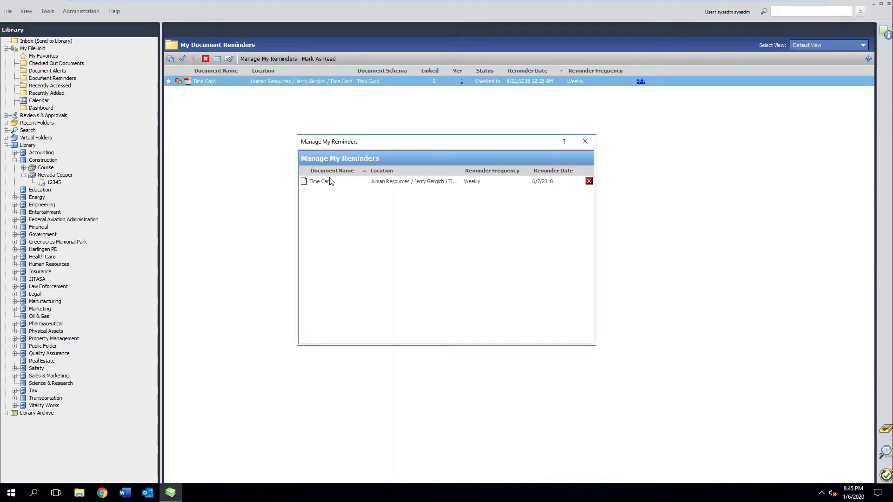
click(322, 182)
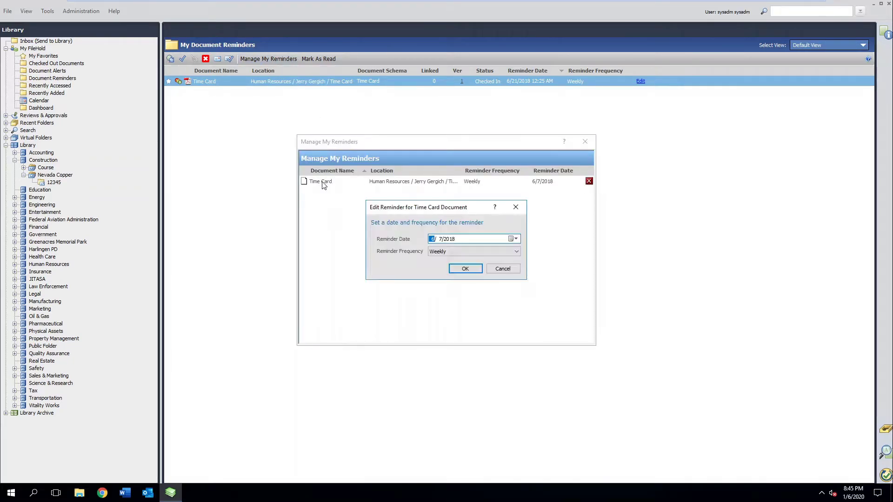
click(489, 253)
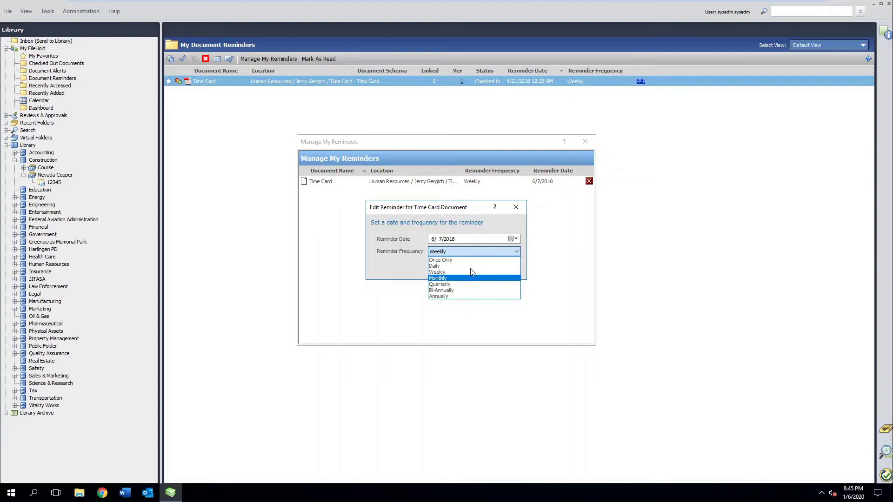
click(485, 225)
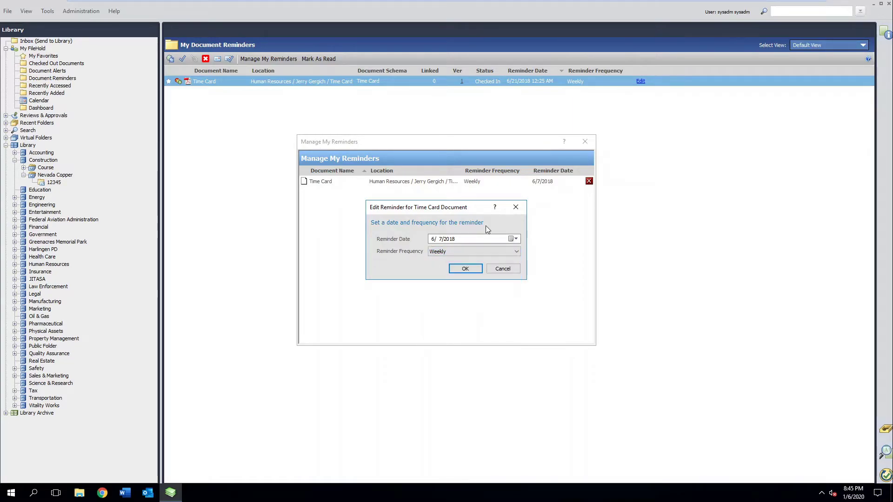
click(502, 267)
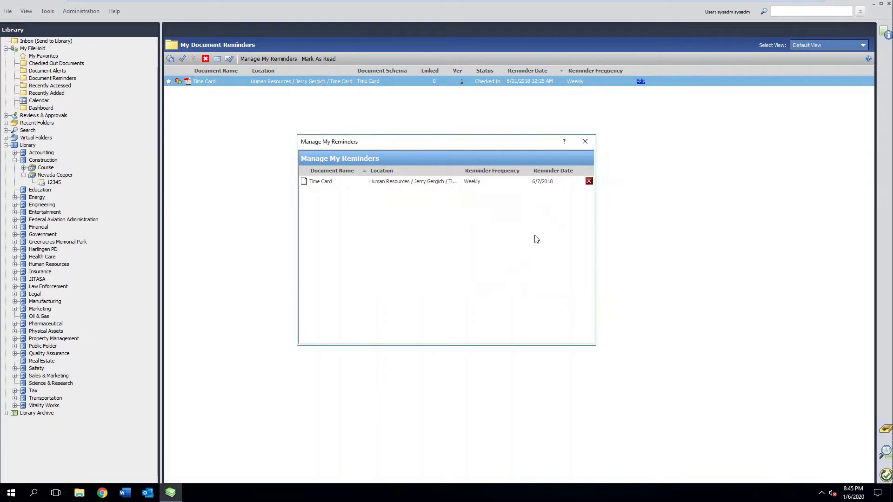
click(585, 142)
- Follow the calendar's January 2 reminder to the Time Card document, open its PDF and close it
click(50, 101)
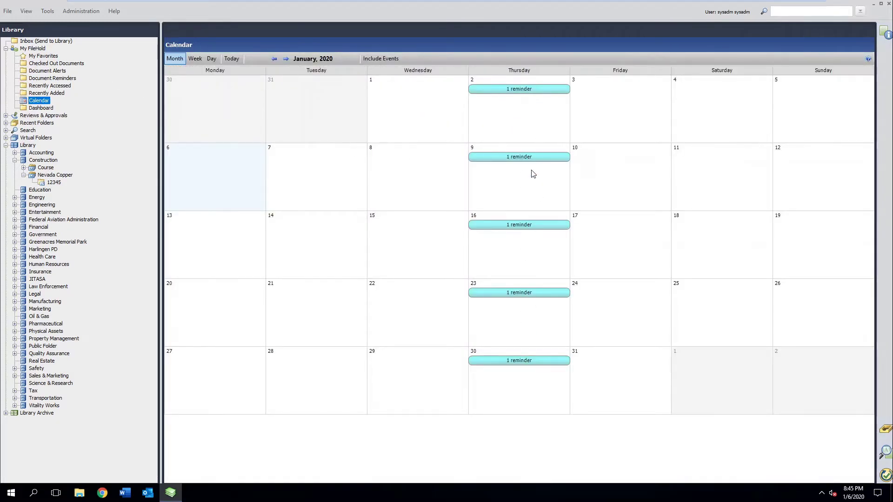
click(509, 89)
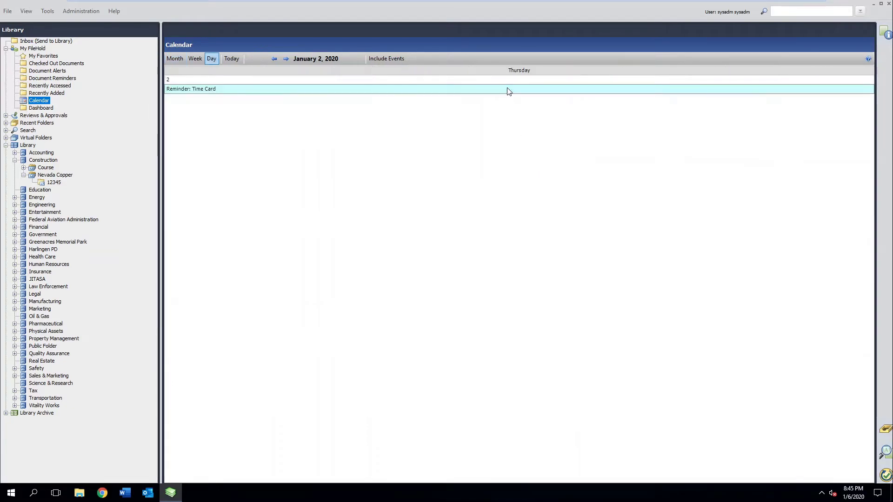
click(202, 89)
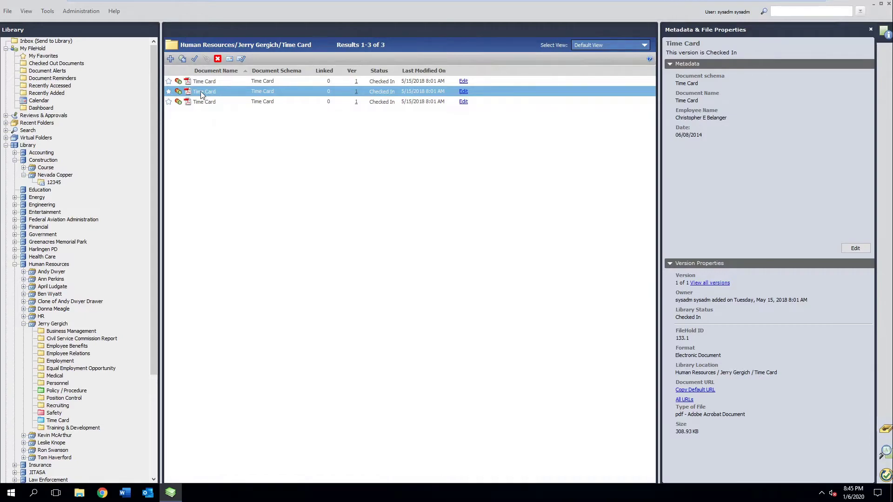
double_click(201, 93)
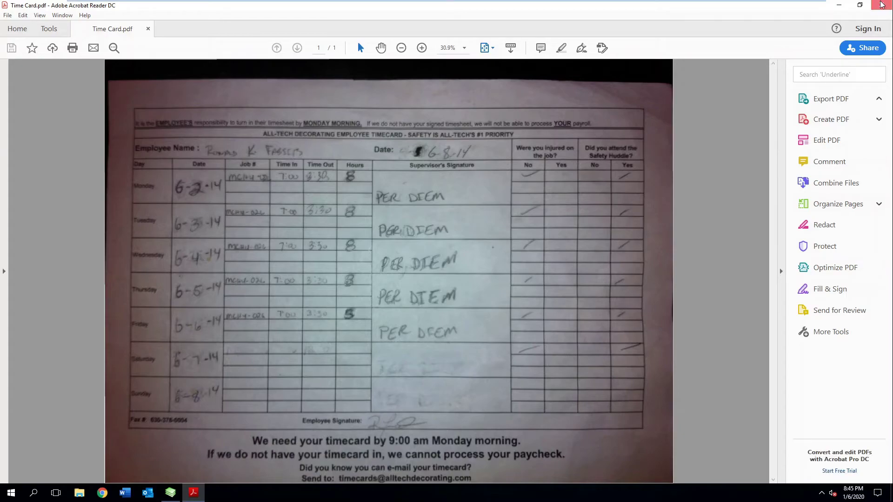
click(881, 4)
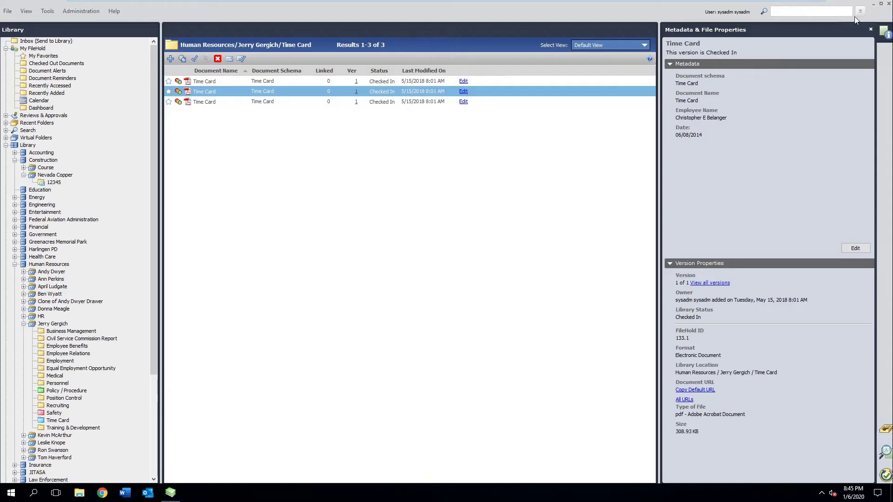
- Browse Recently Accessed documents with the properties pane hidden, then view the empty Recently Added list
click(56, 87)
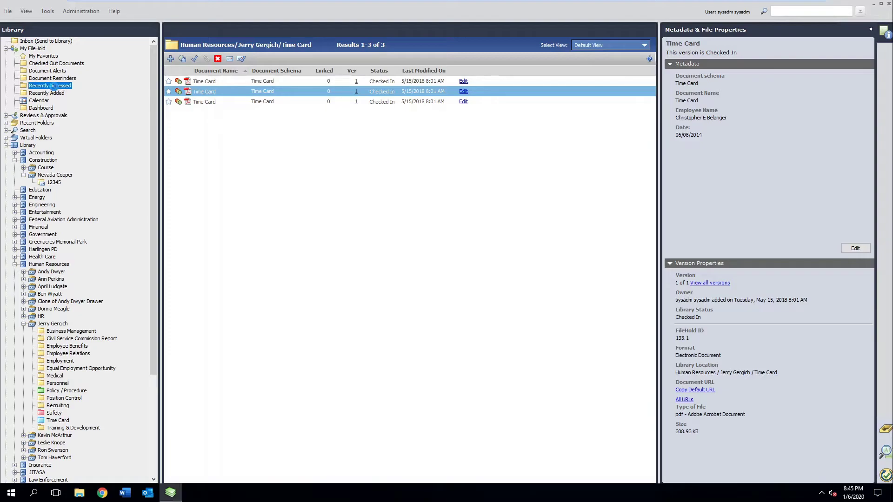
click(870, 30)
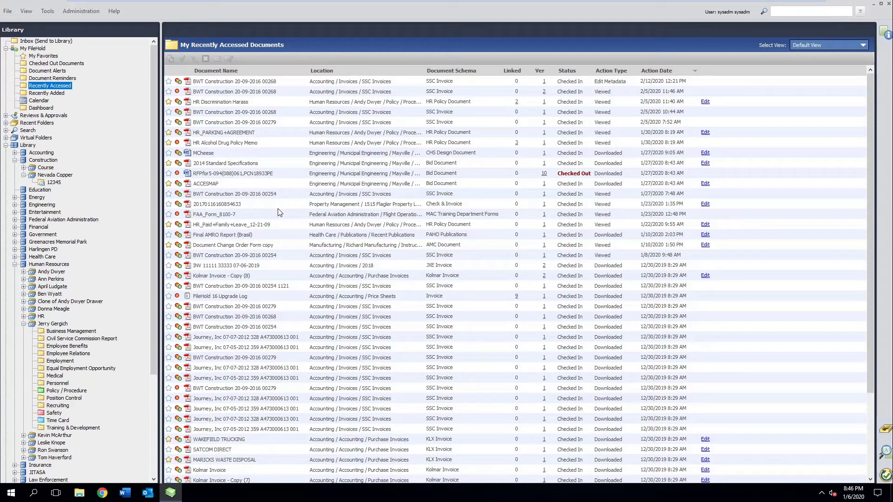
click(46, 94)
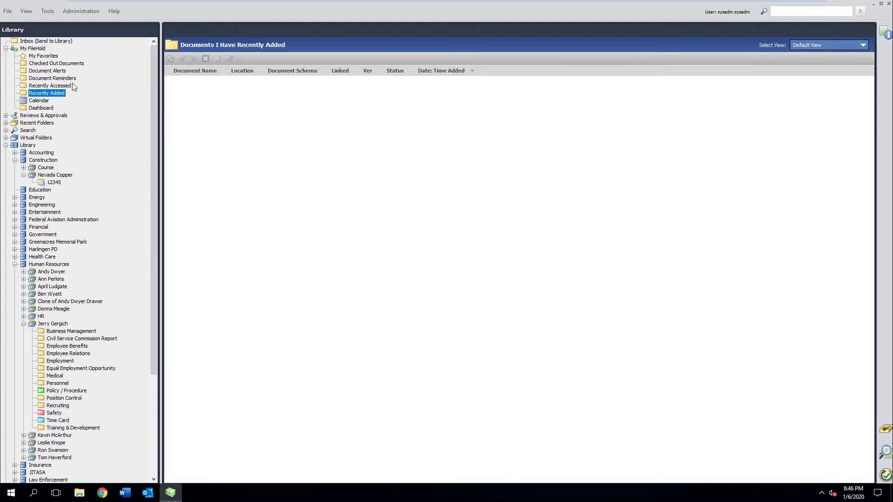
- Return to the My Recently Accessed Documents list from the My FileHold tree
click(50, 86)
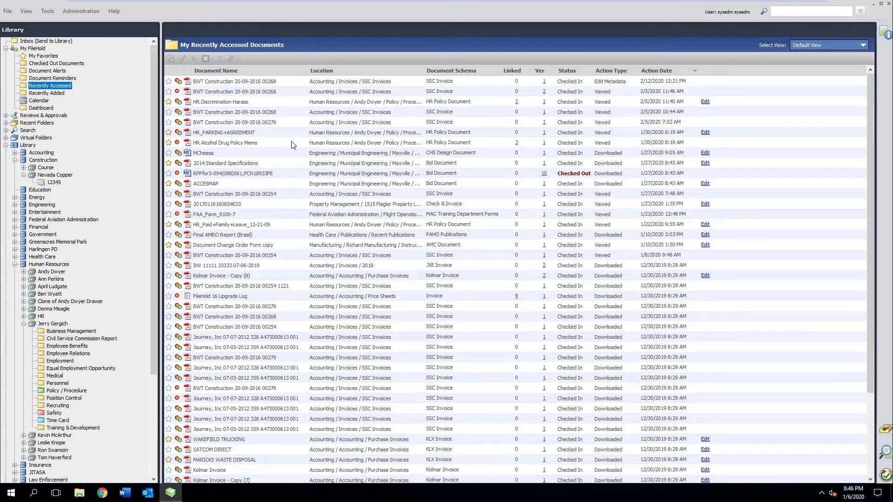
- Follow the January 2 'Reminder: Time Card' in the calendar to the Human Resources Time Card folder
click(33, 106)
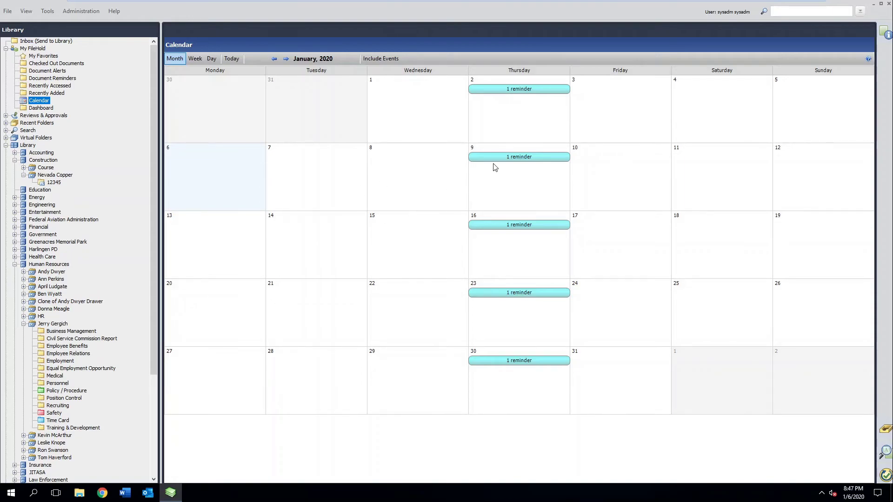
click(510, 92)
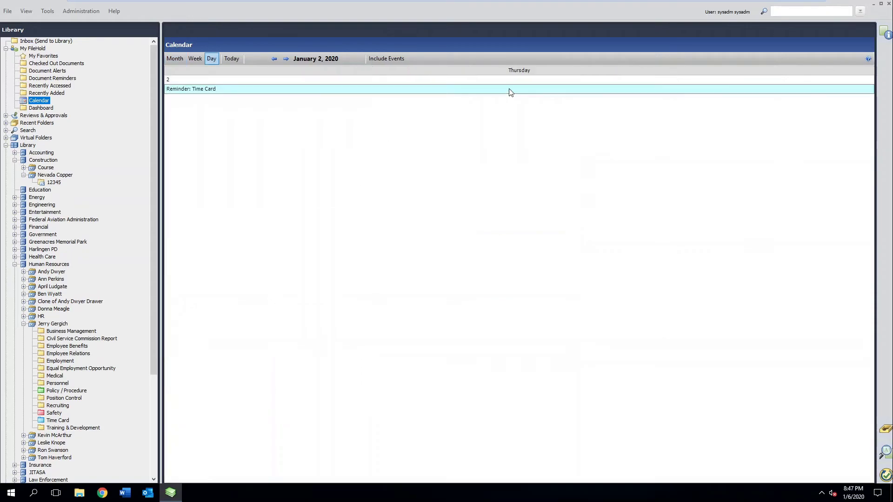
click(205, 92)
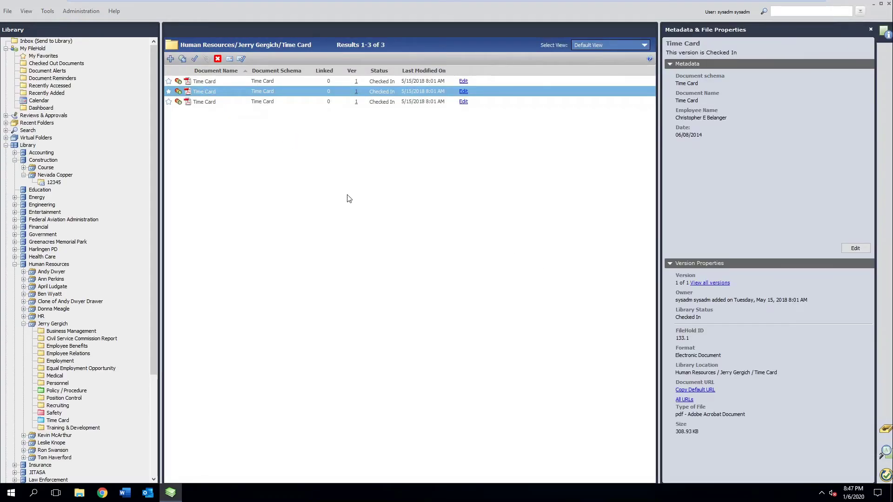
- Open the system administration Dashboard under My FileHold
click(40, 108)
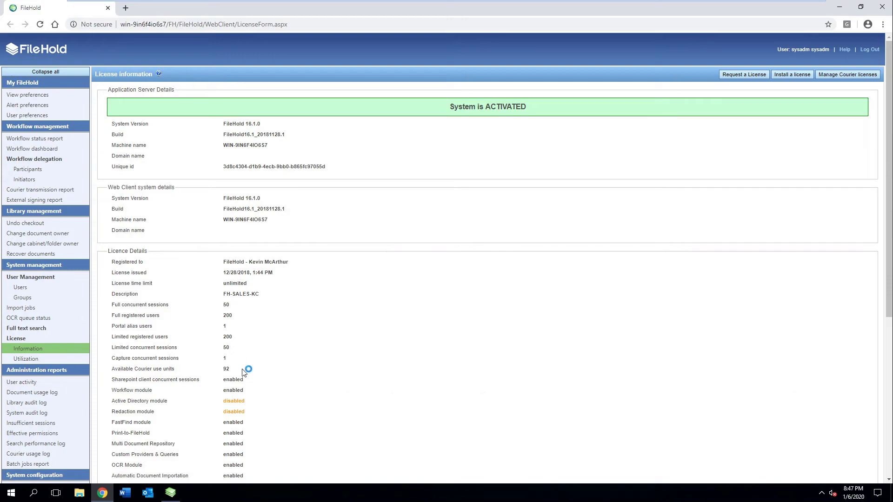
- Review the activated licence details, then close the License information tab
scroll(244, 370, down, 3)
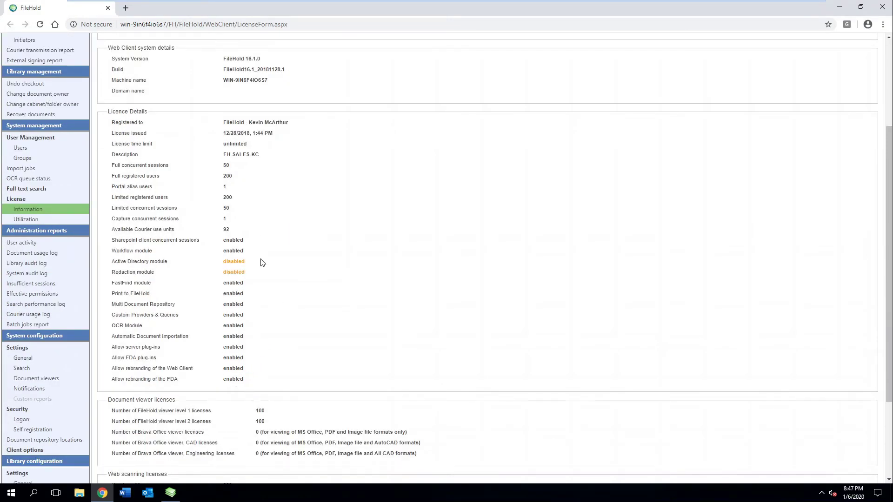
scroll(261, 263, up, 3)
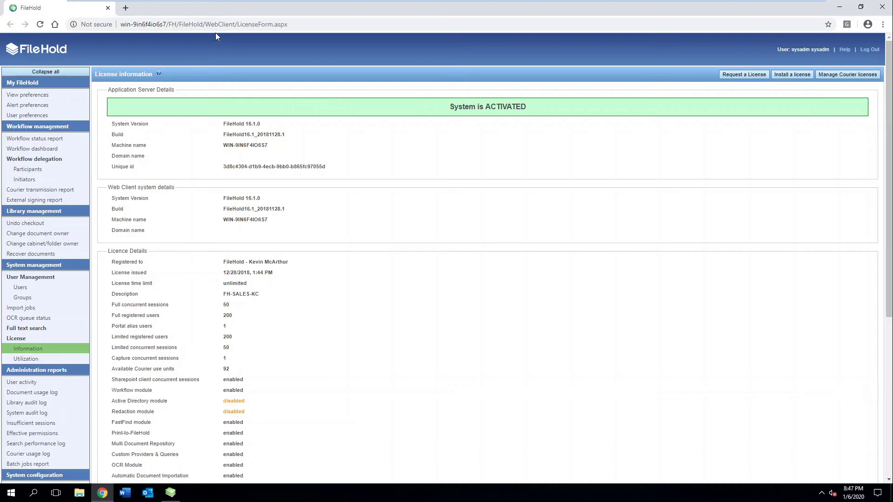
click(108, 9)
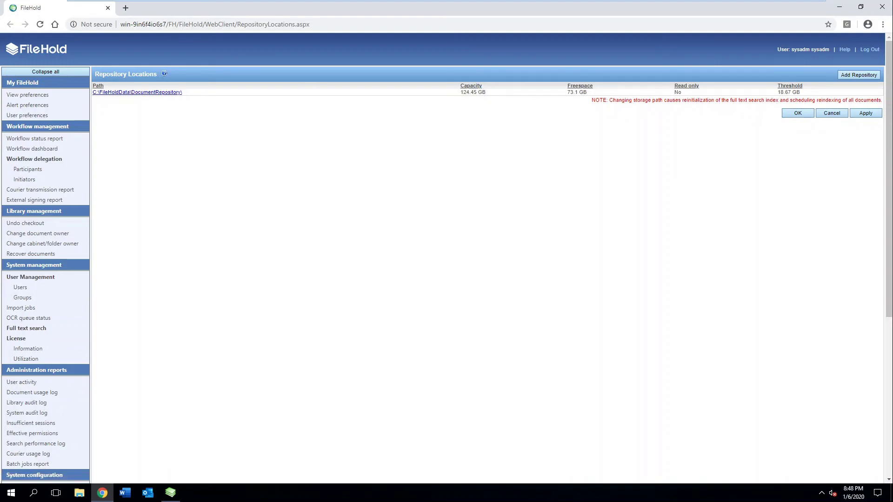
key(alt+Tab)
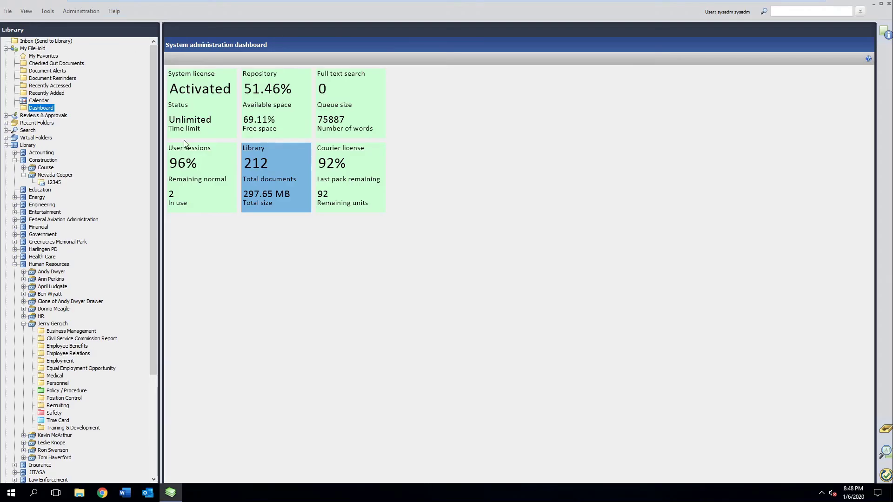
click(189, 167)
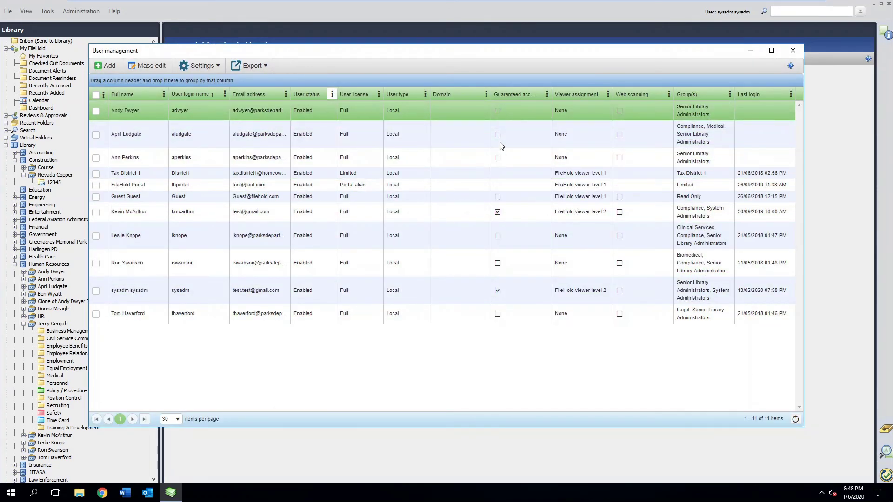
click(793, 51)
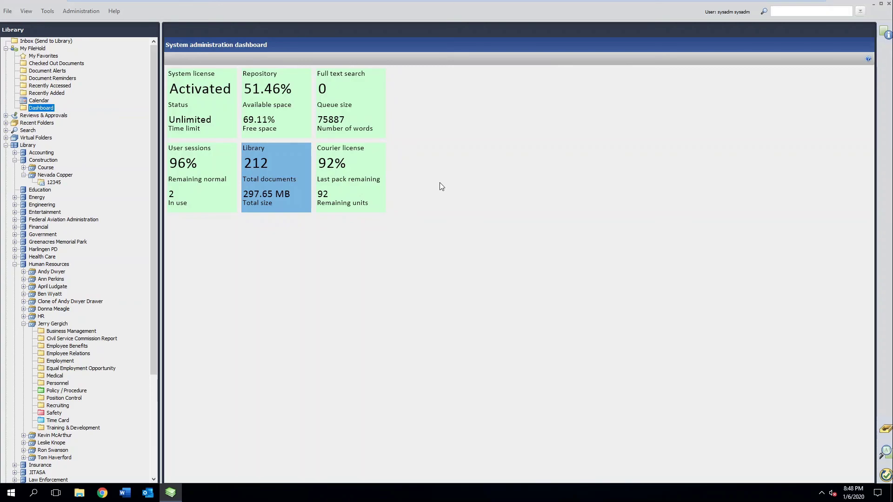
key(Left)
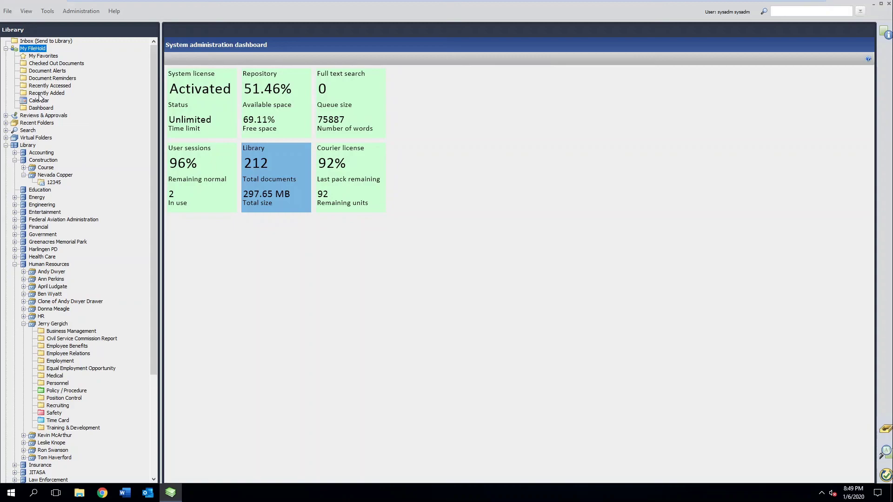